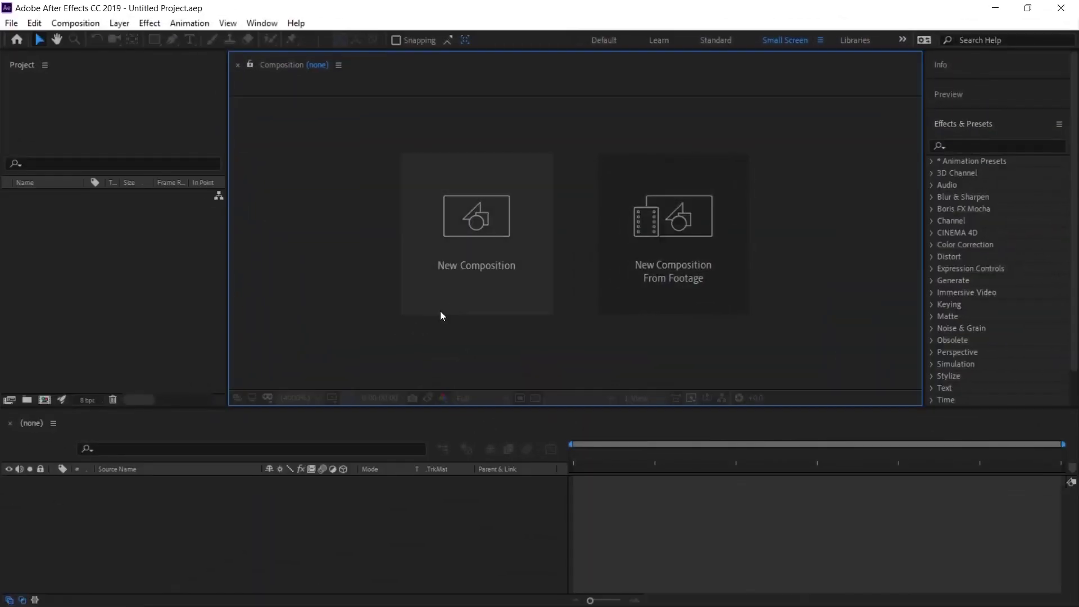
Create Comp 1 with a cyan background and add a full-frame Deep Red Solid 1 layer
left_click(451, 249)
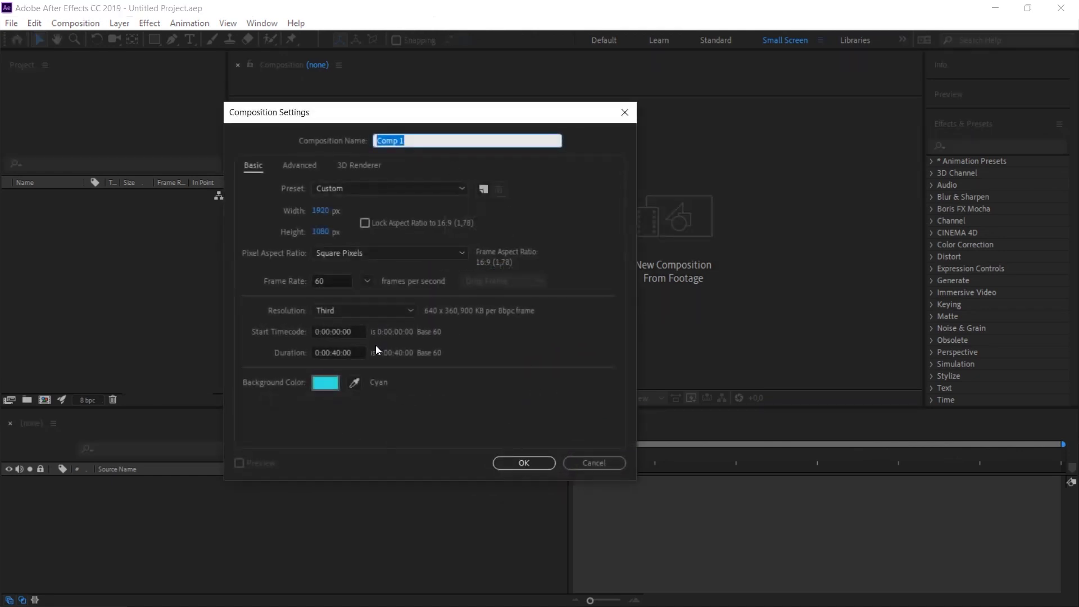
left_click(522, 464)
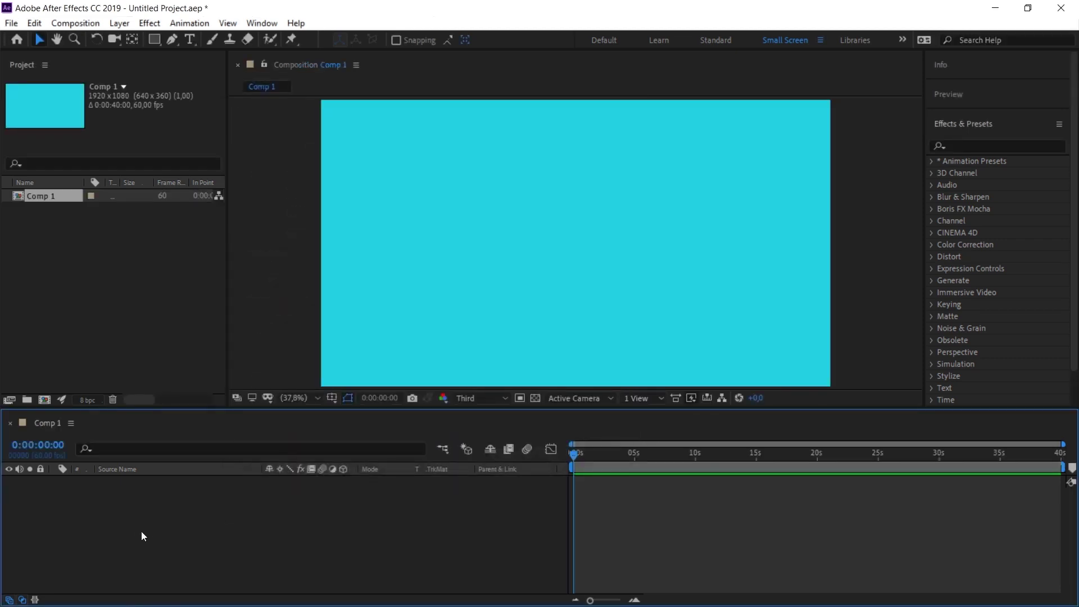
right_click(181, 527)
mouse_move(231, 375)
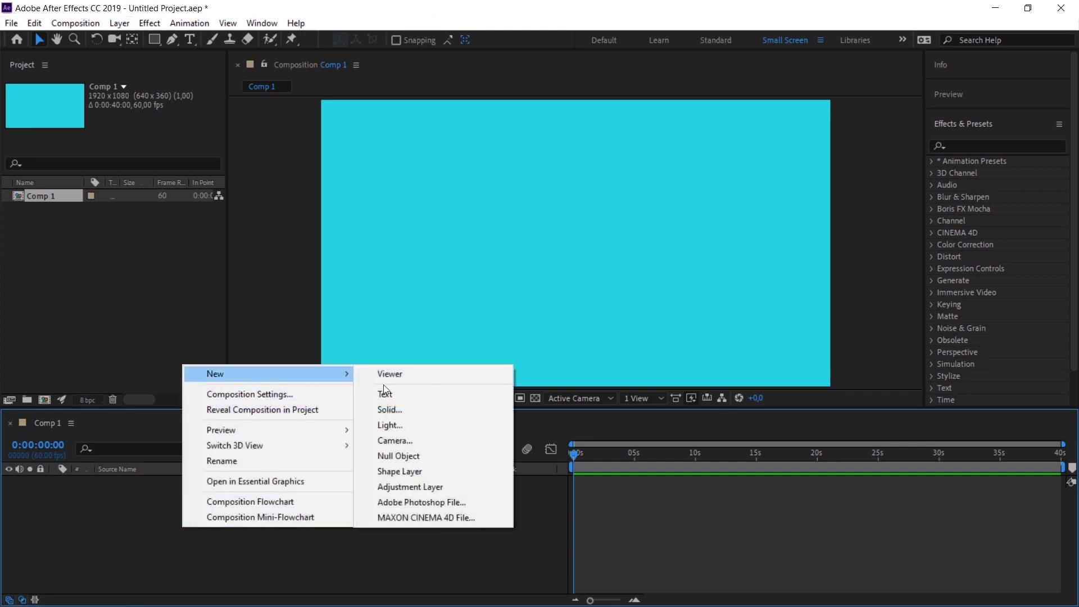
left_click(410, 410)
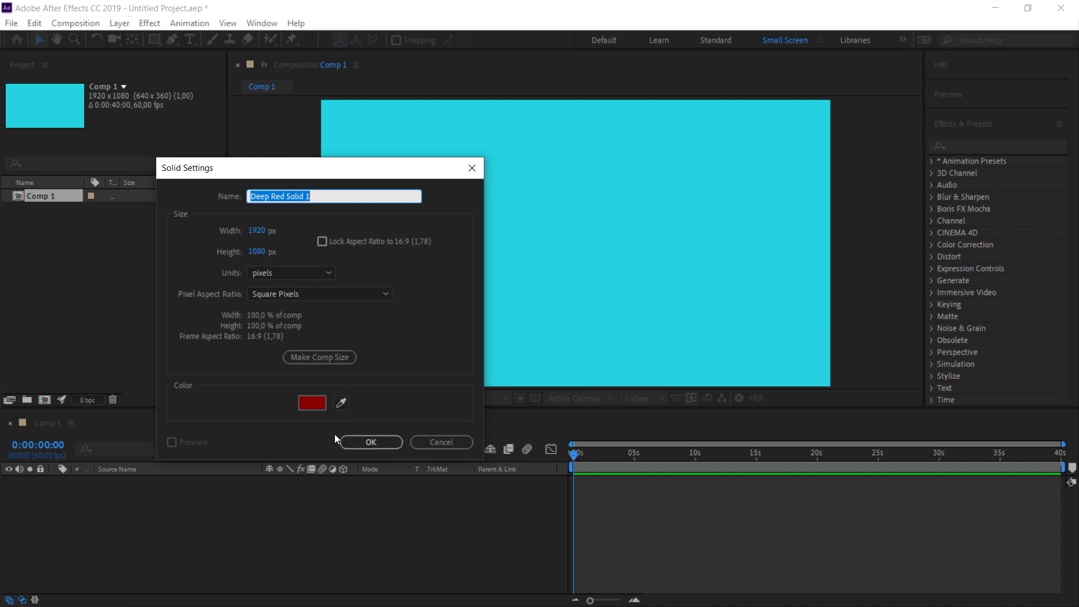
left_click(370, 443)
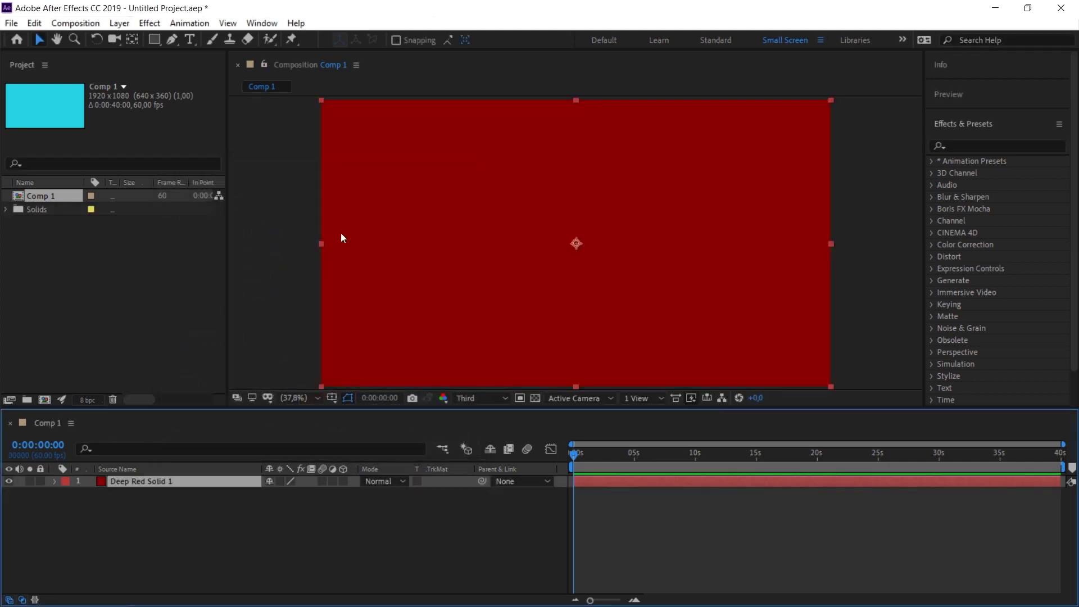
Draw a square rectangle mask near the centre of Deep Red Solid 1
key("ctrl+Right")
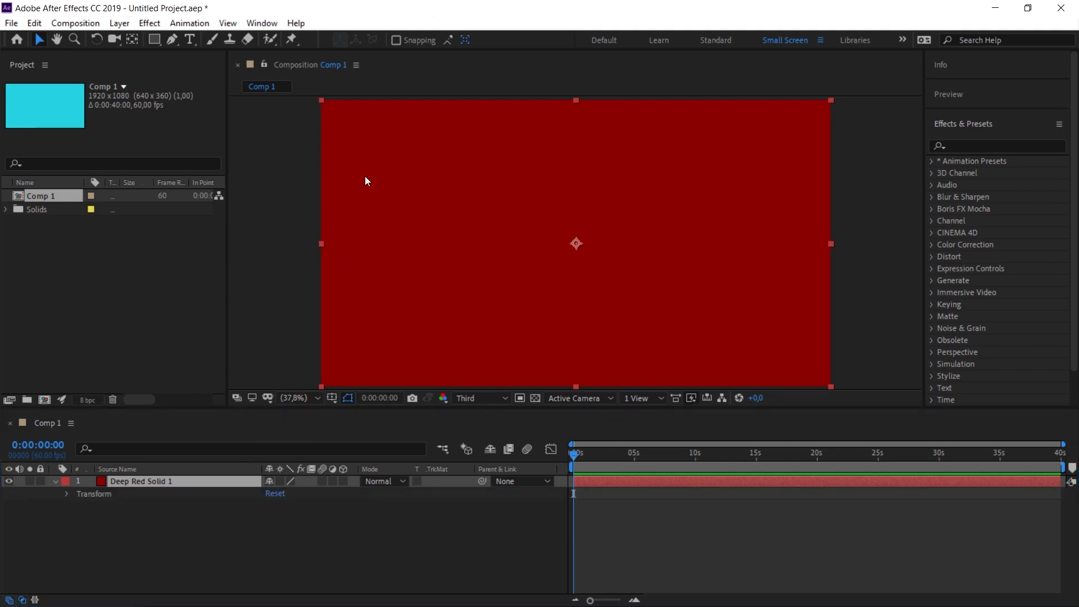
left_click(154, 39)
left_click_drag(511, 194, 626, 298)
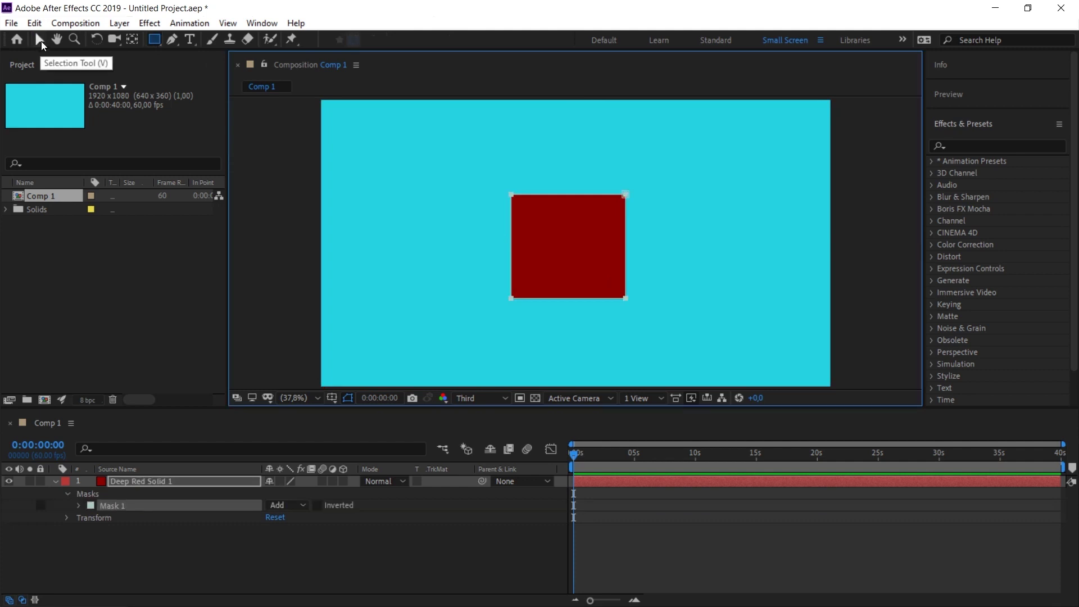
Try dragging the mask's top-left and top-right corners, then undo to restore the square
left_click(39, 39)
left_click(515, 218)
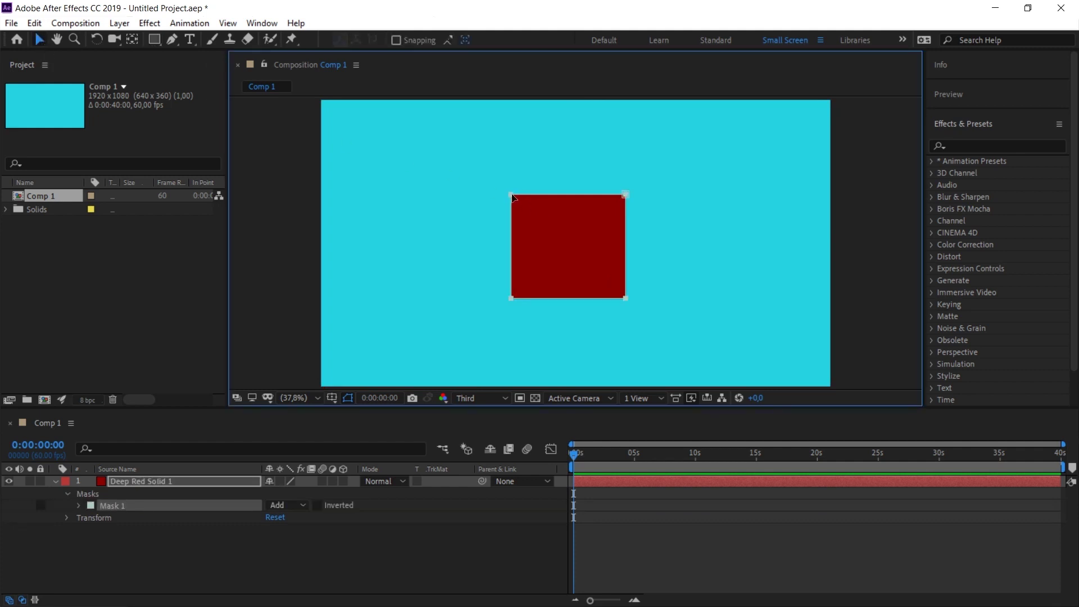
mouse_move(513, 198)
left_mouse_down()
mouse_move(491, 195)
mouse_move(515, 201)
left_mouse_up()
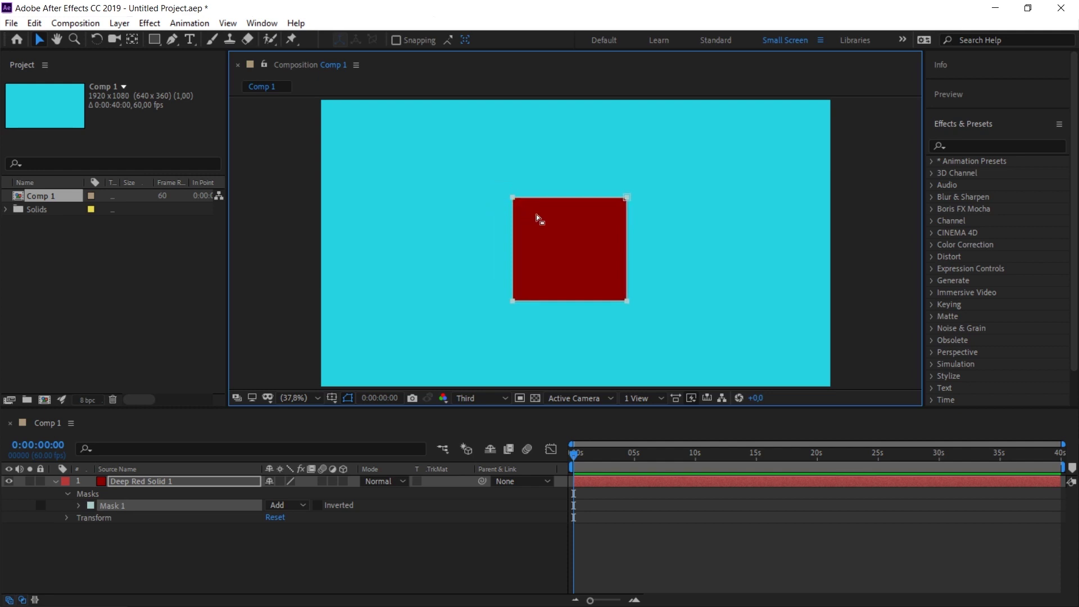
left_click(503, 203)
left_click(513, 199)
left_click_drag(513, 199, 487, 189)
key("ctrl+z")
left_click_drag(627, 199, 654, 189)
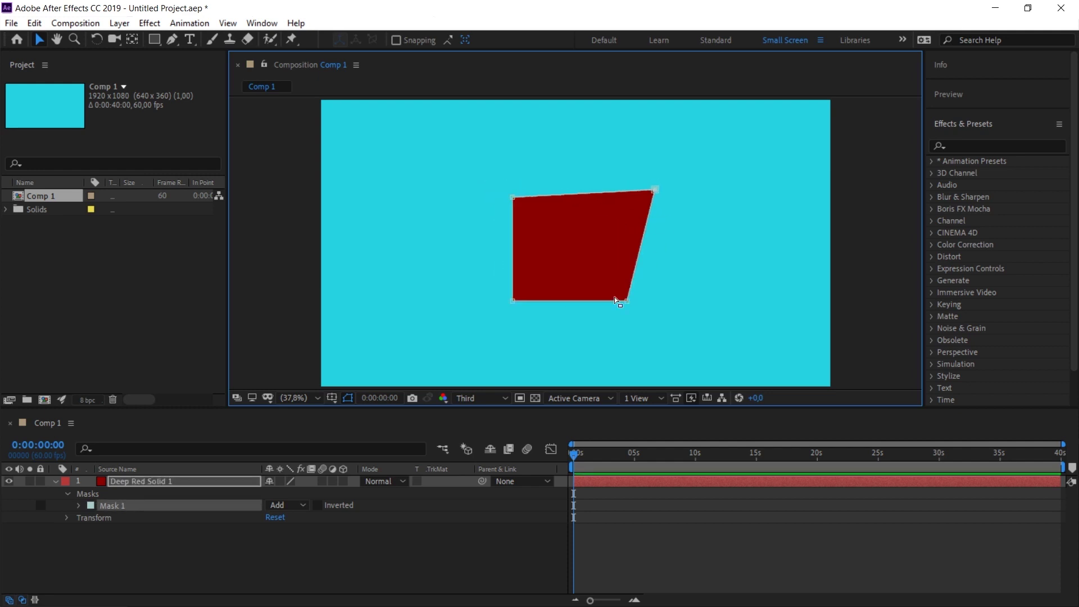
key("ctrl+z")
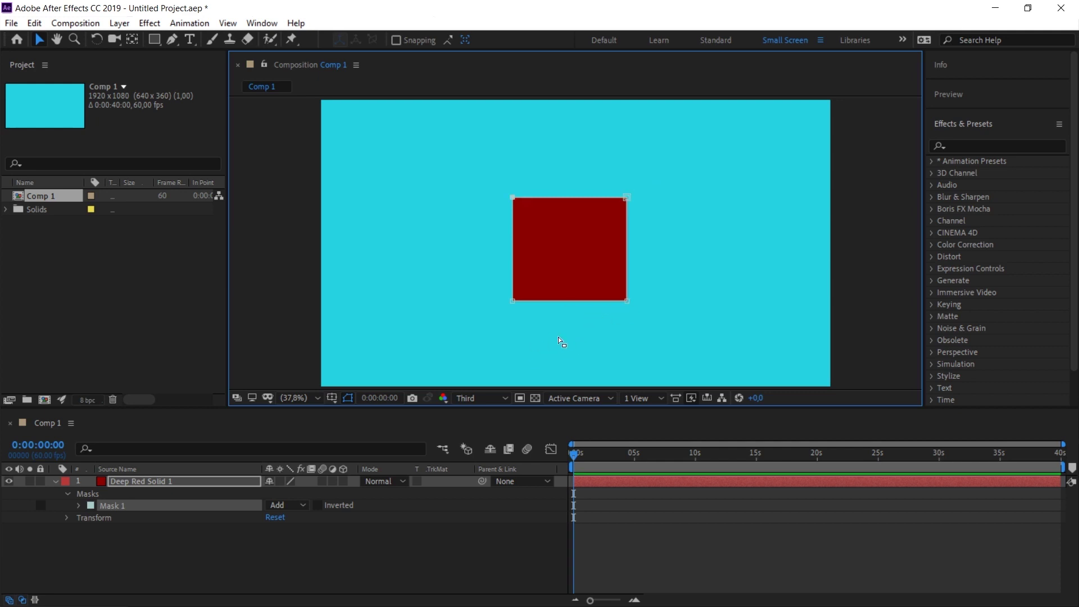
Launch Create Nulls From Paths.jsx, resize and reposition its panel, and expand Mask 1's Mask Path
left_click(262, 23)
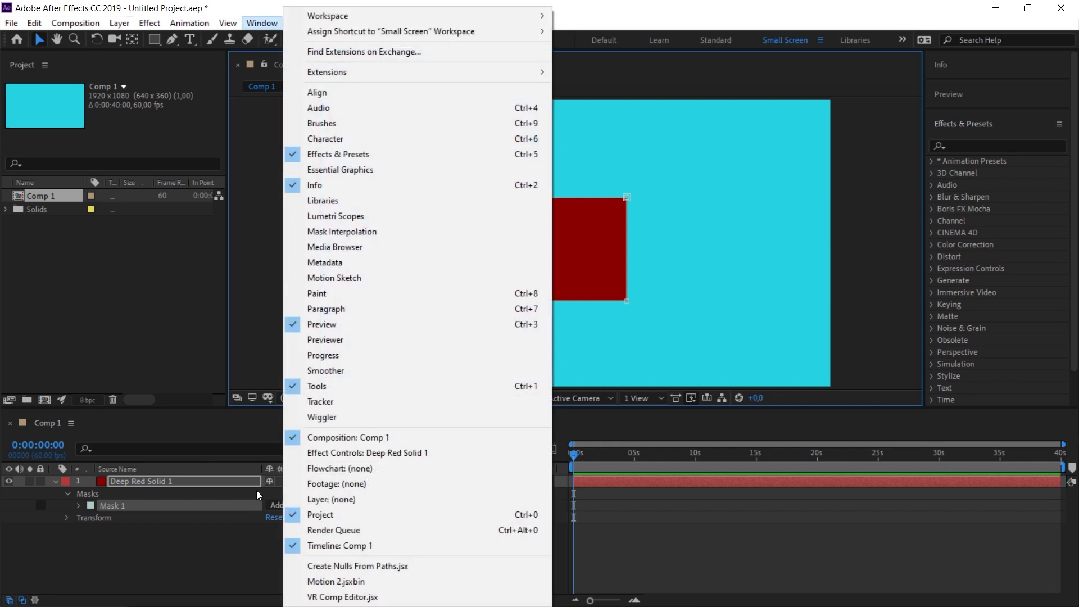
left_click(422, 568)
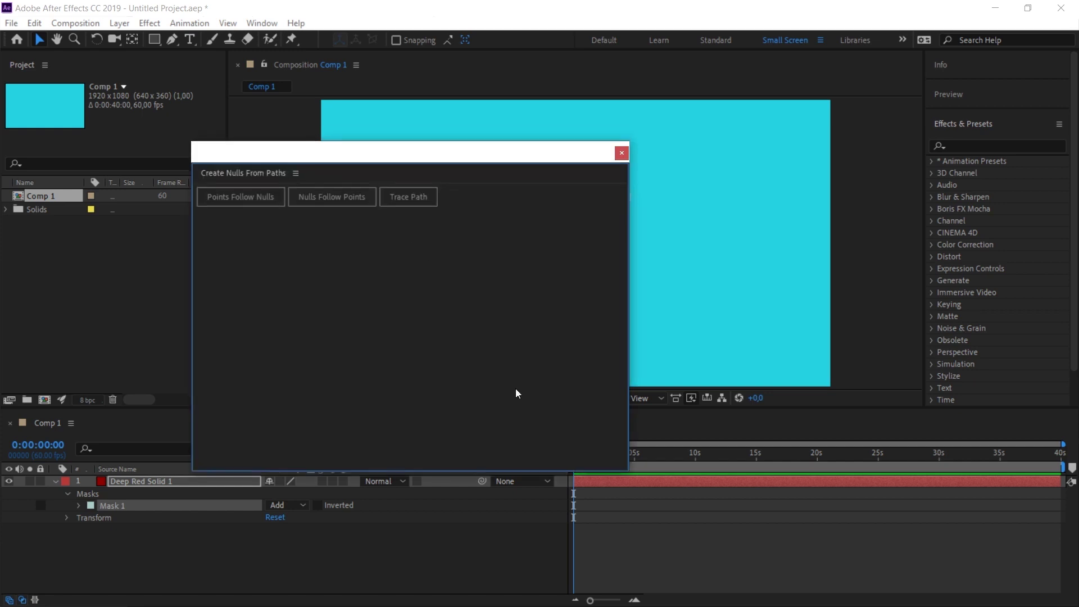
left_click_drag(628, 474, 453, 234)
left_click_drag(326, 151, 127, 306)
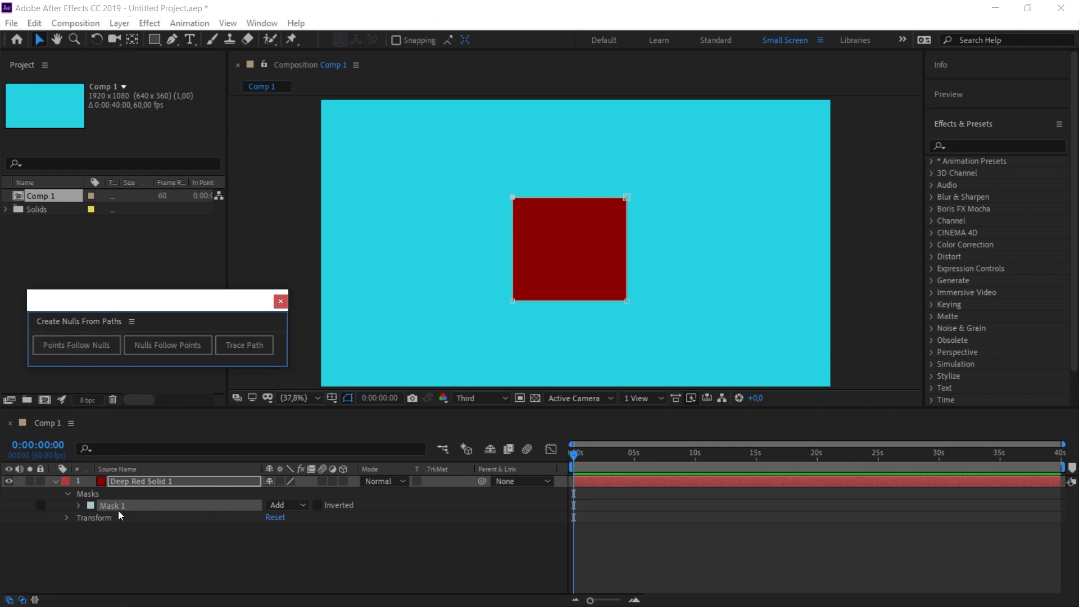
left_click(86, 505)
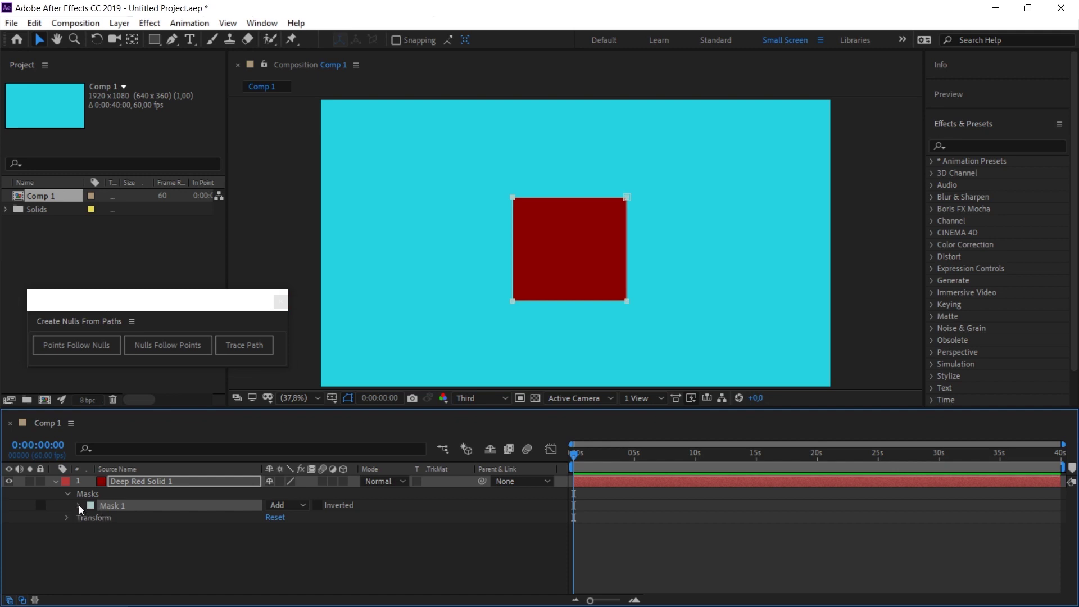
left_click(78, 505)
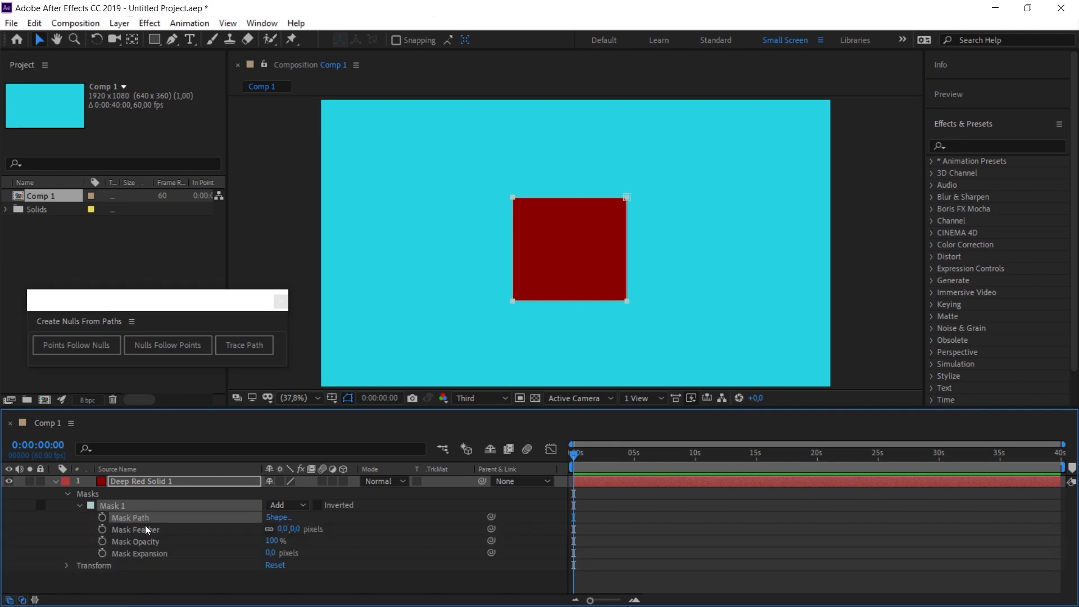
Generate Null 1–4 with Points Follow Nulls, then drag corner nulls to distort the square
left_click(56, 350)
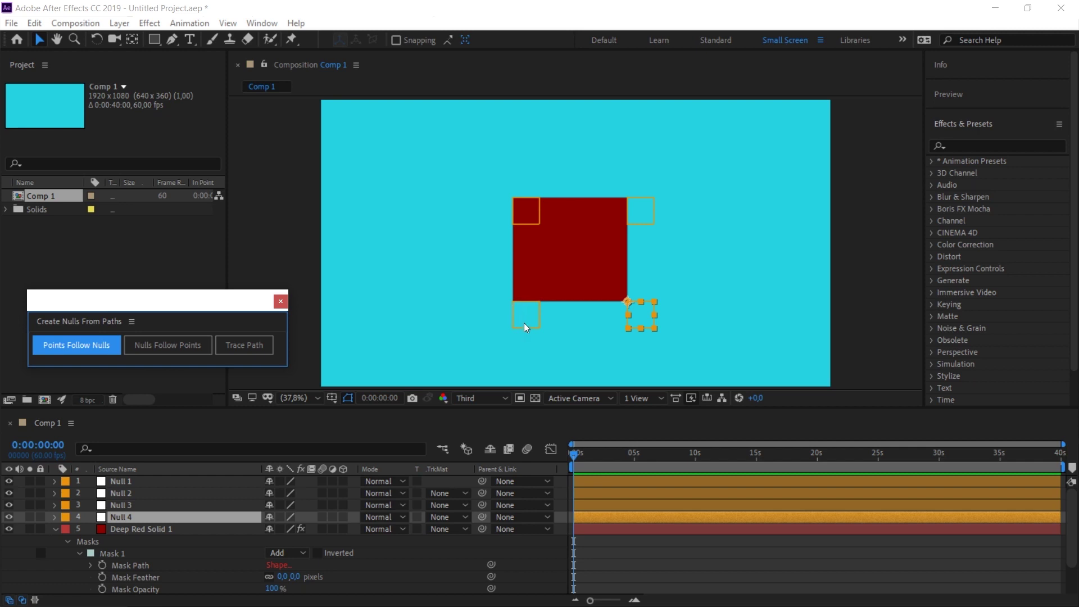
left_click_drag(529, 320, 469, 304)
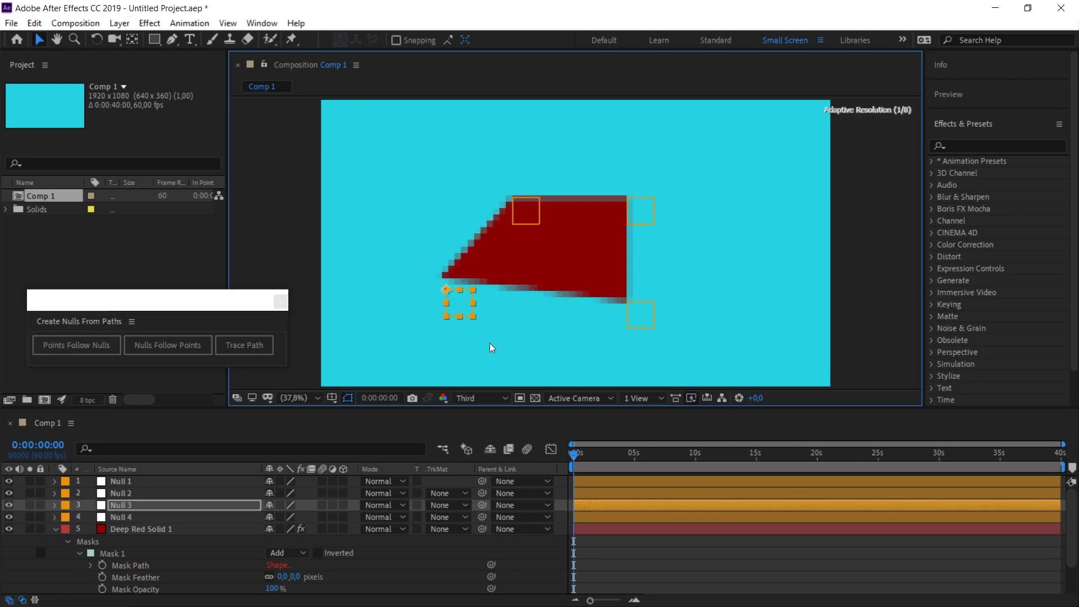
left_click(642, 220)
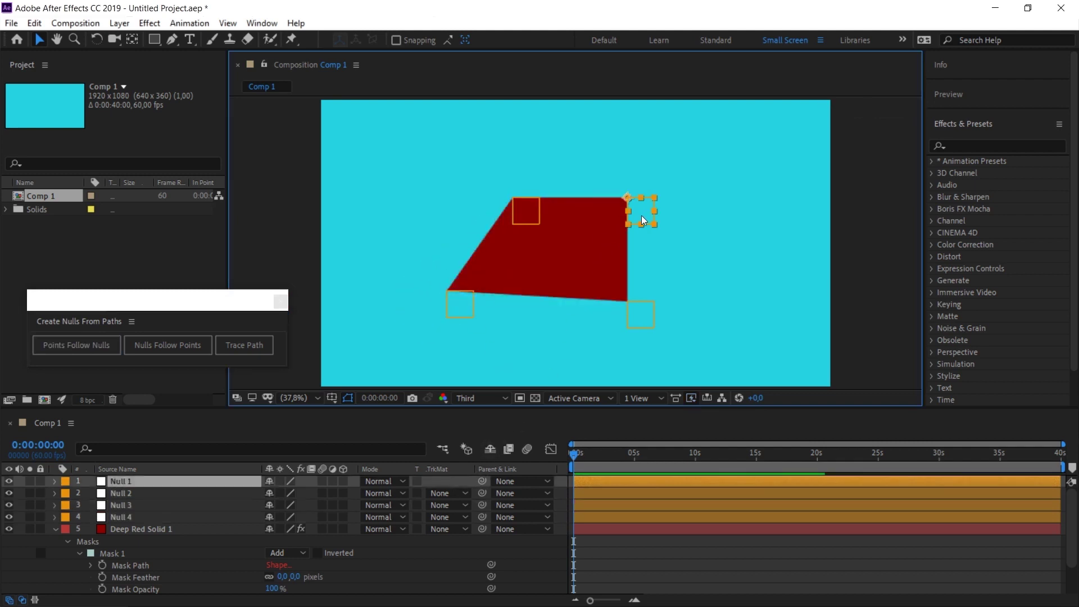
left_click_drag(643, 214, 714, 177)
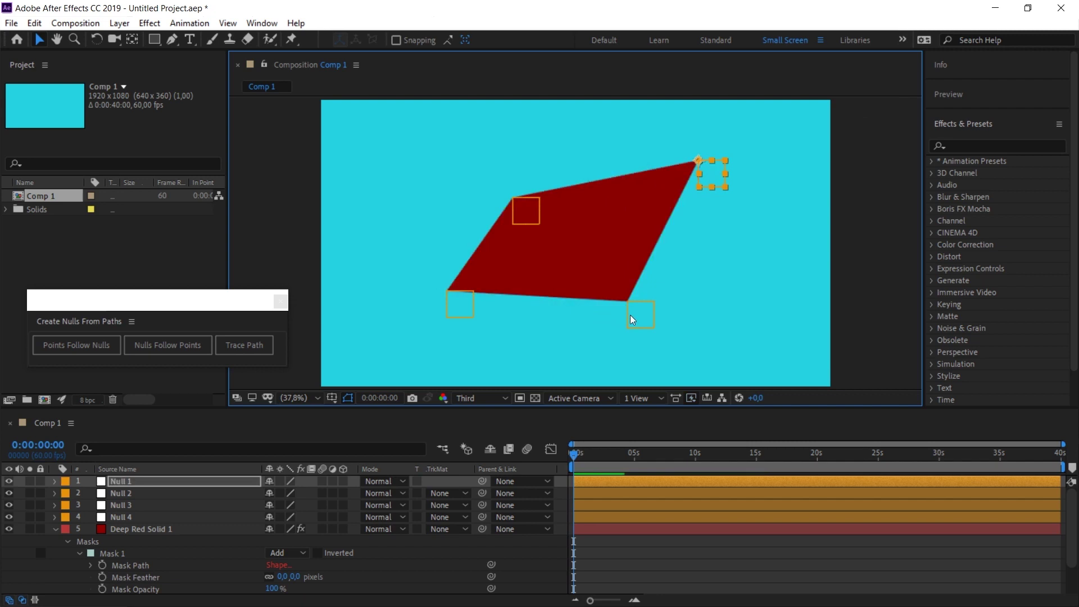
left_click_drag(640, 317, 682, 336)
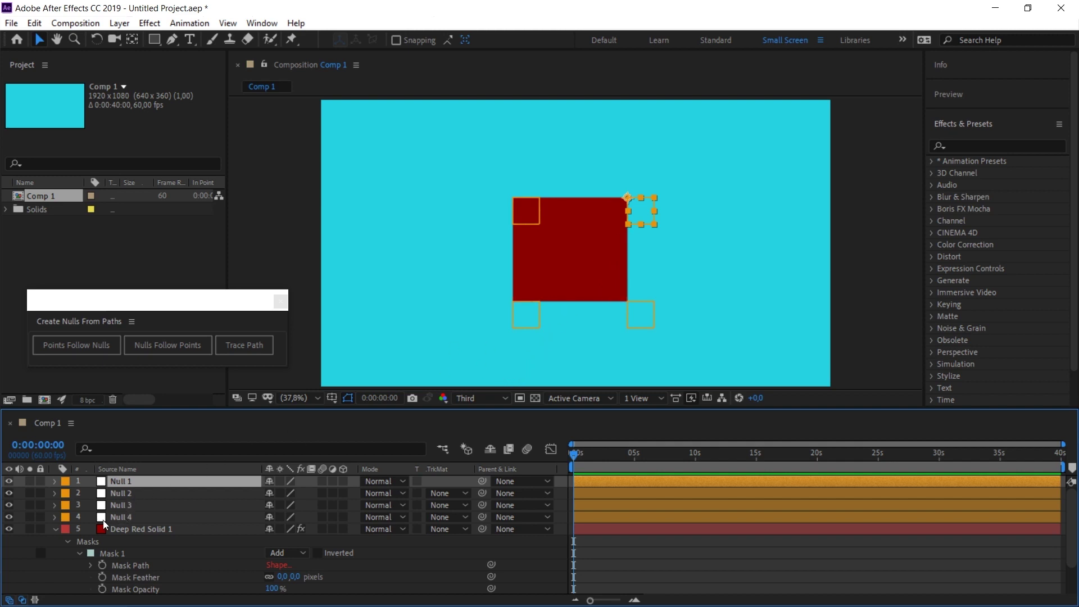
left_click(642, 321, "shift")
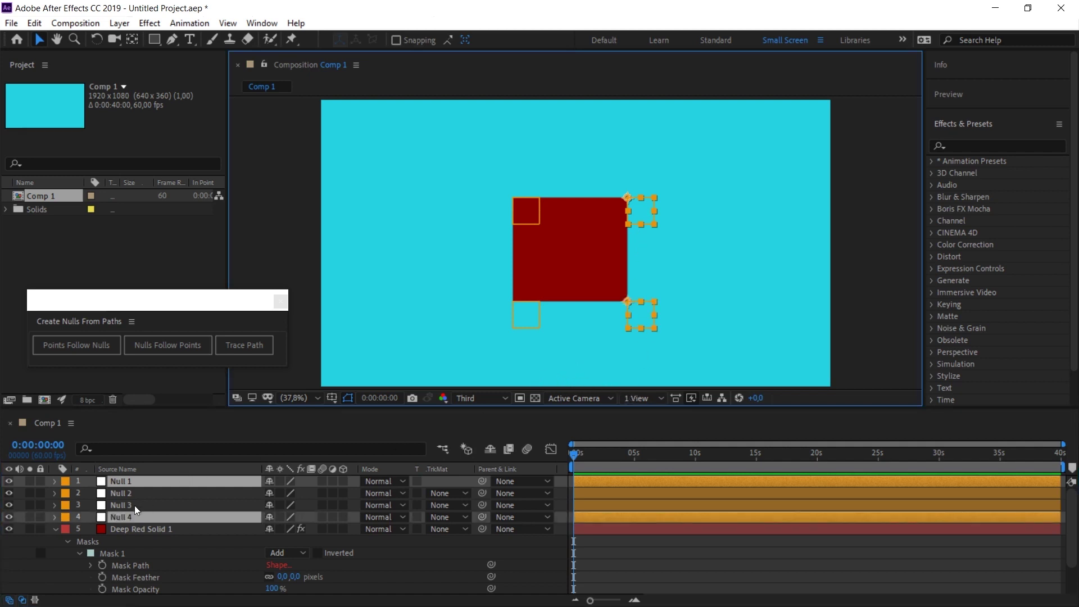
key("p")
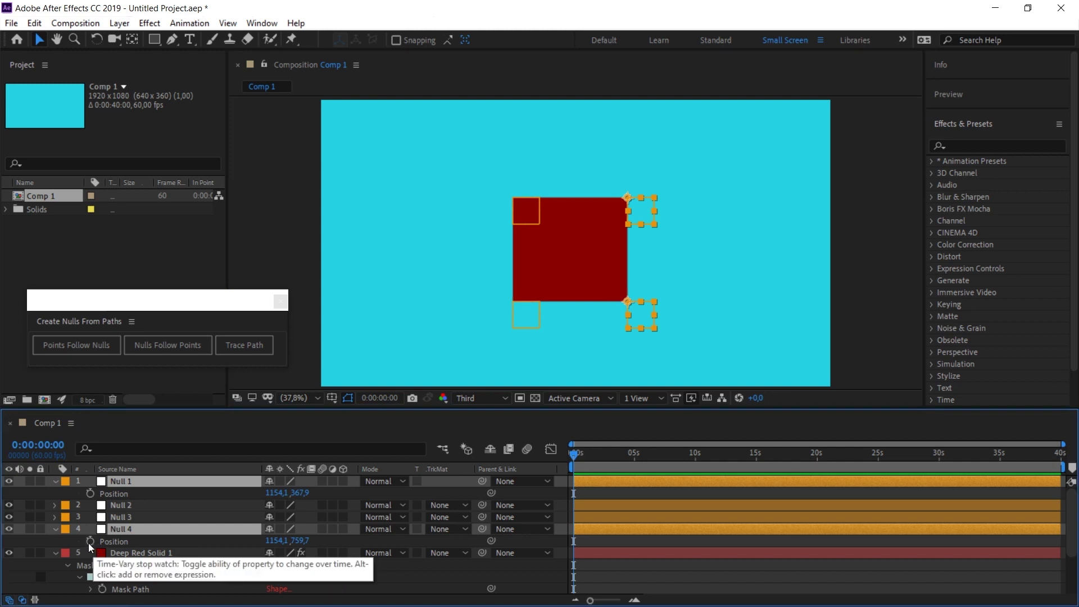
left_click(89, 543)
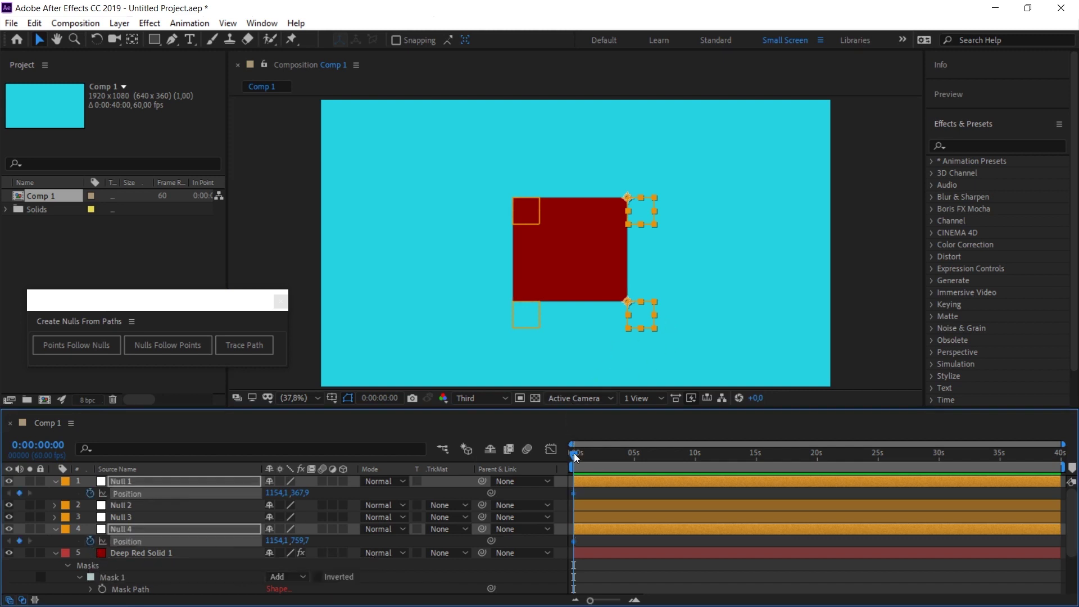
left_click_drag(575, 453, 610, 458)
left_click_drag(636, 318, 774, 318)
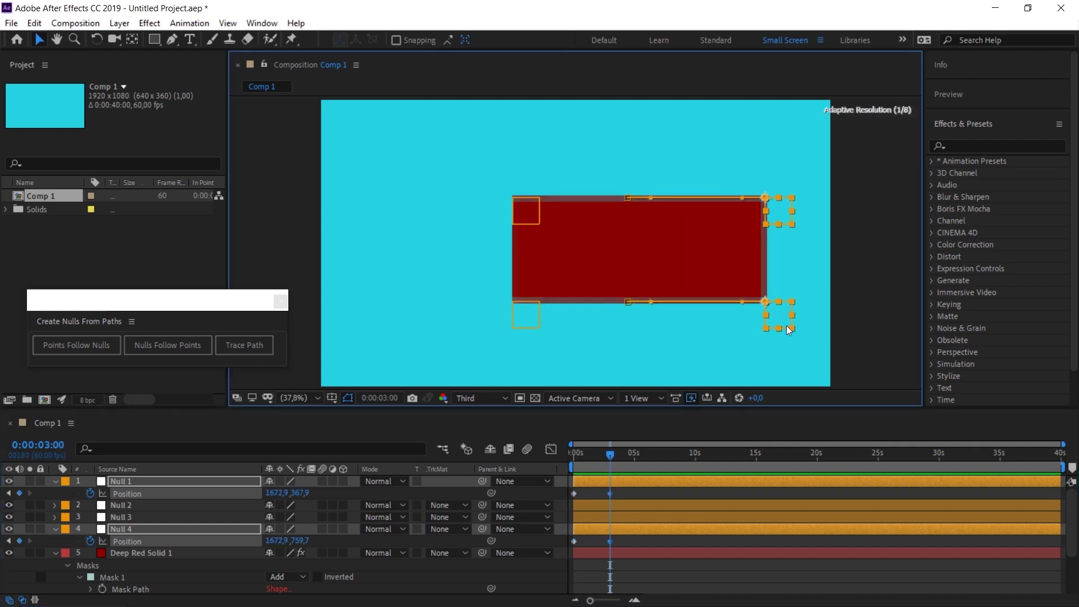
key("Home")
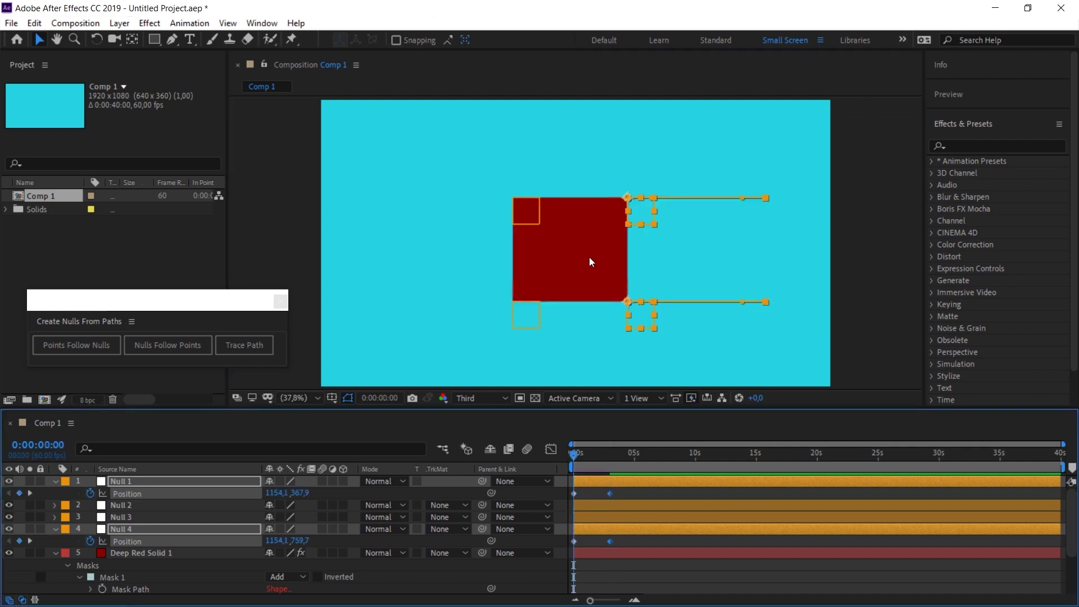
key("space")
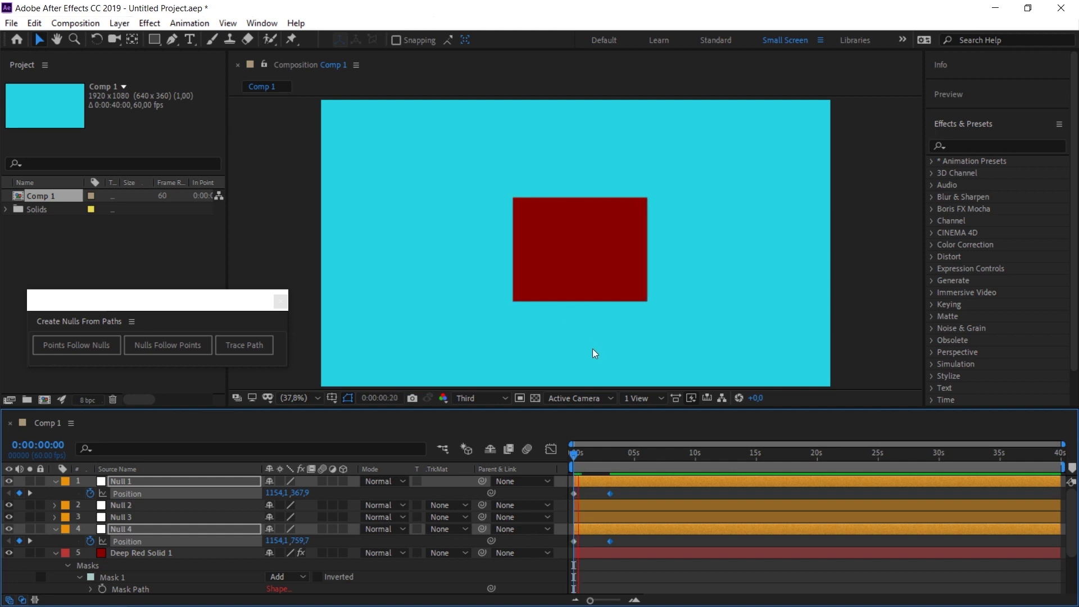
left_click_drag(606, 494, 586, 494)
left_click_drag(591, 452, 567, 448)
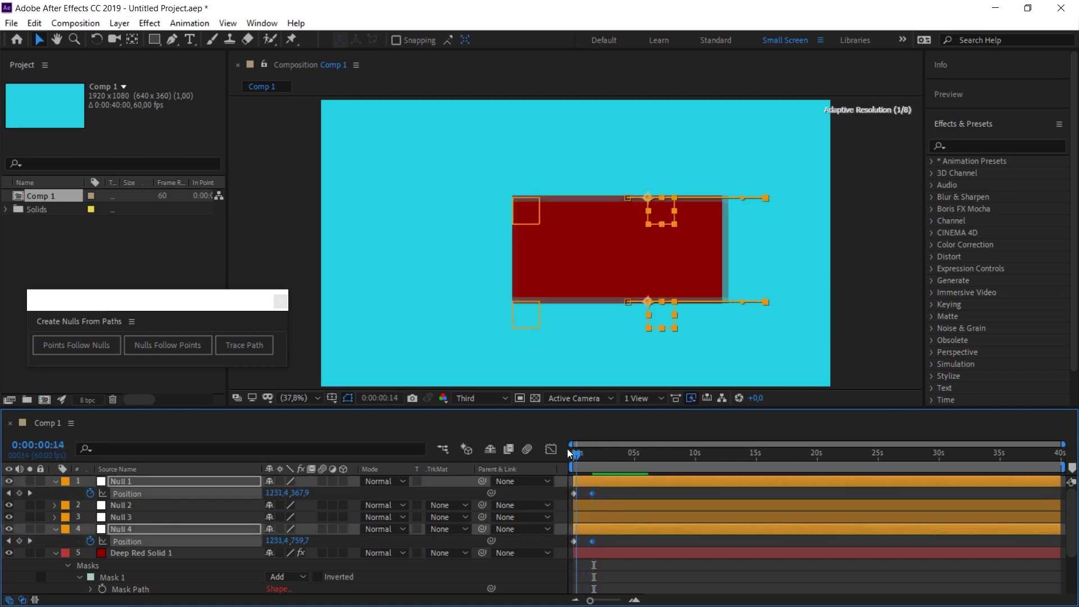
key("space")
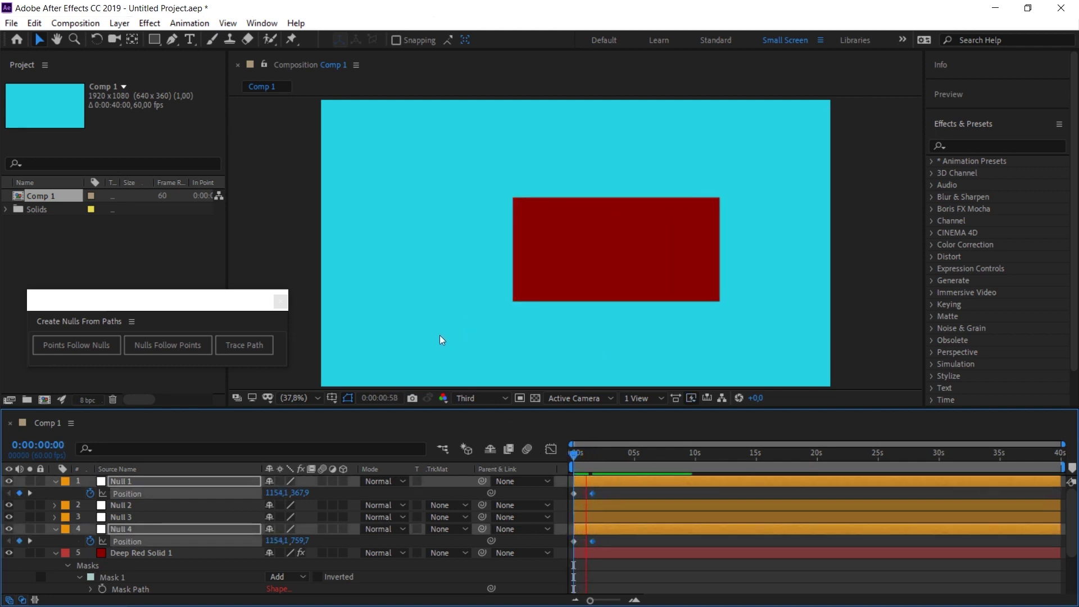
key("space")
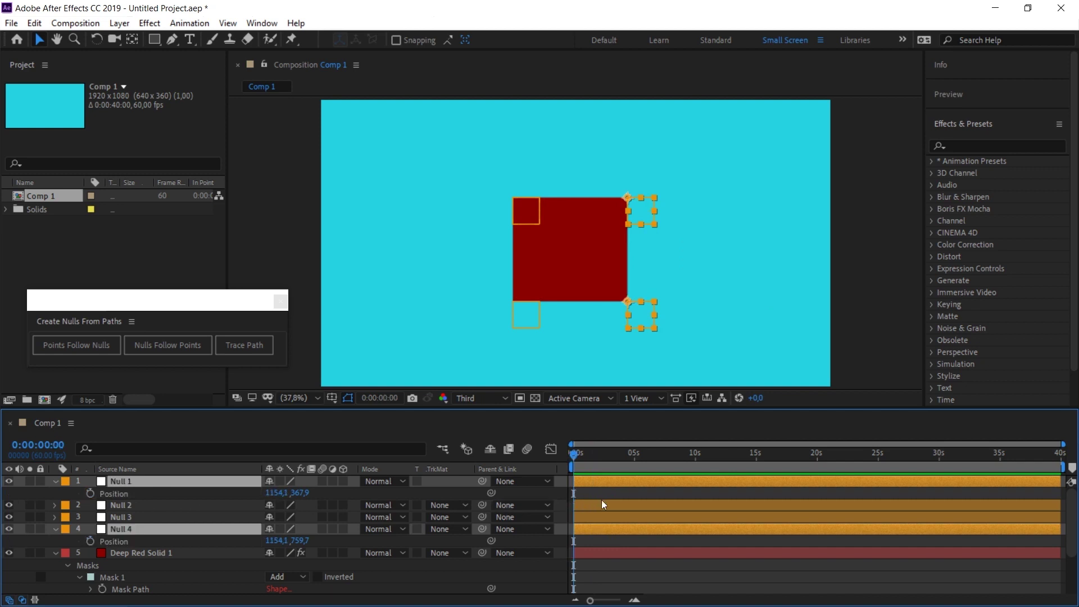
Give Null 1 a wiggle(3,10) and Null 2 a wiggle(10,50) Position expression, previewing the jitter
left_click(90, 493, "alt")
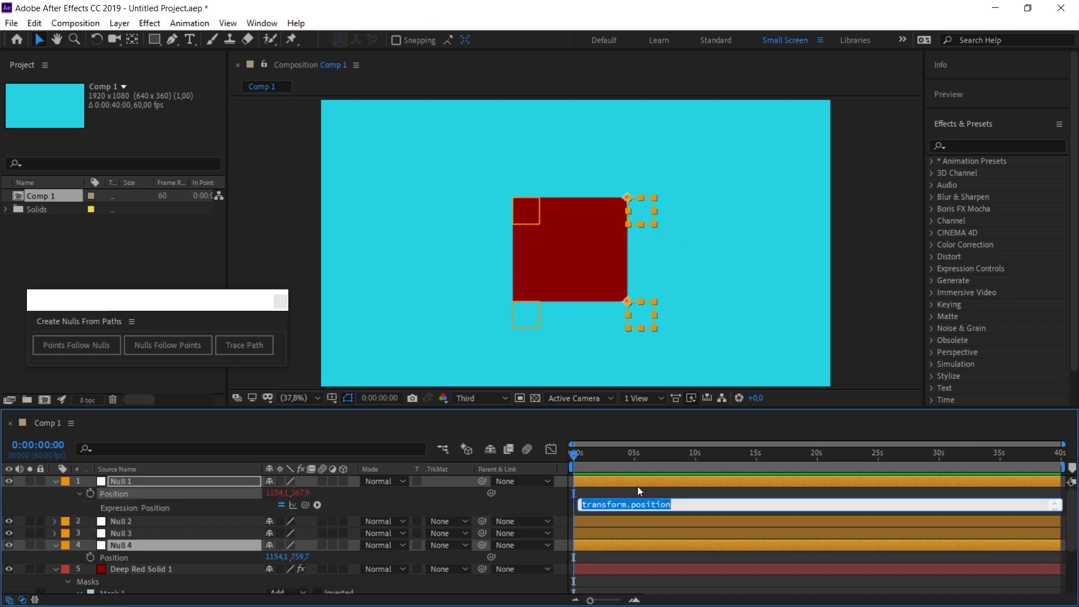
type("wiggle(3,10")
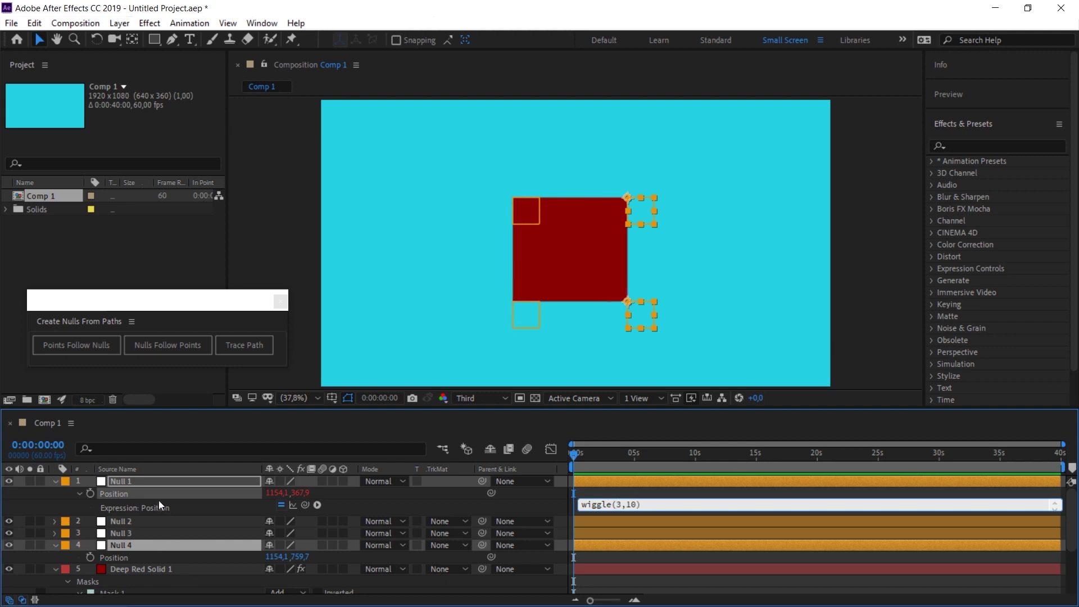
left_click(141, 504)
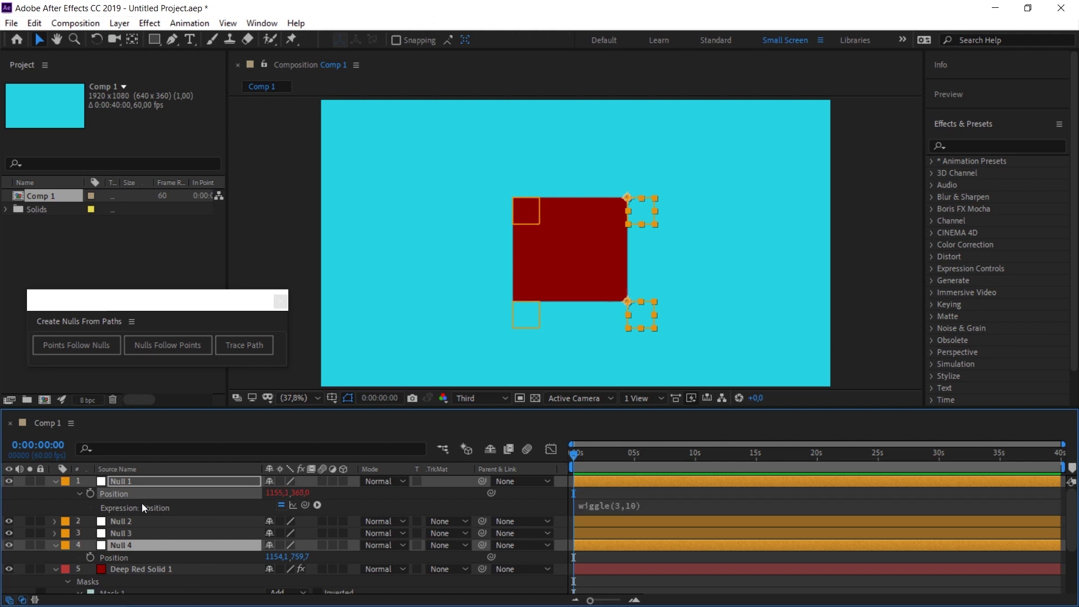
key("space")
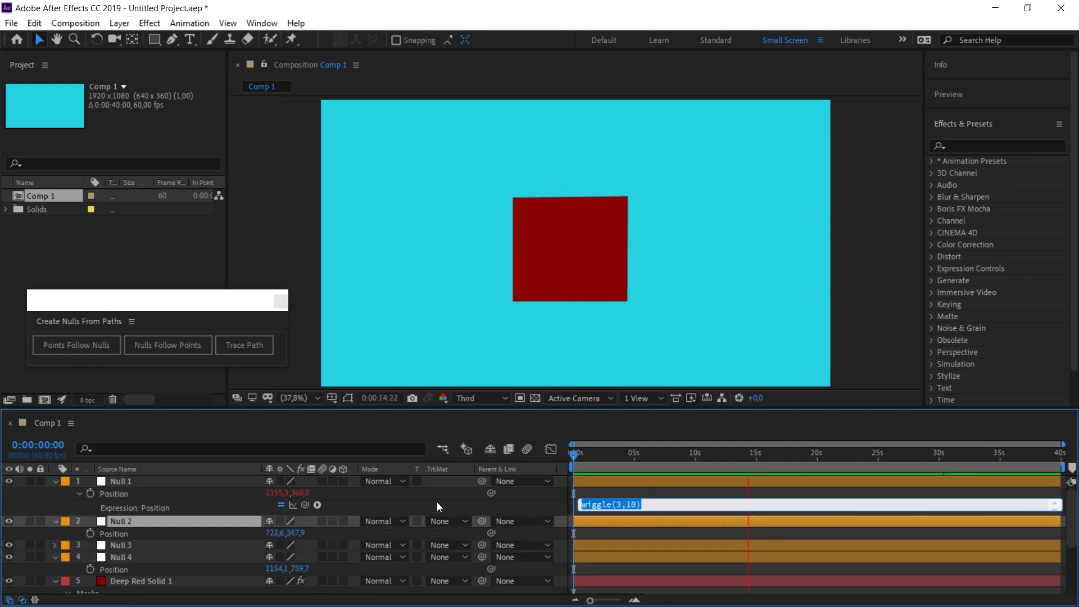
left_click(90, 533, "alt")
type("wiggle(10,50)")
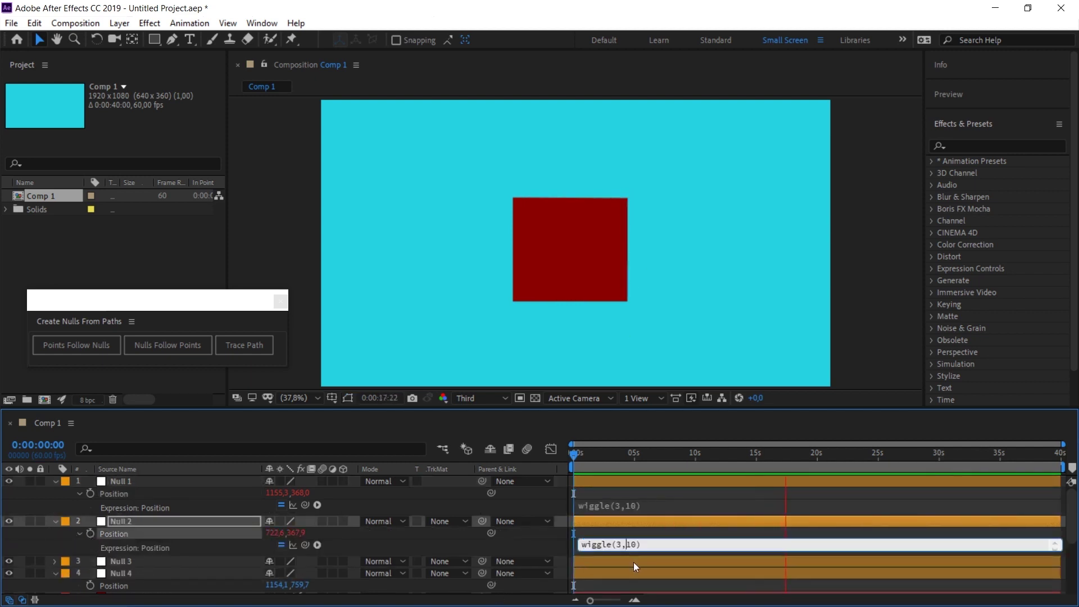
left_click(120, 561)
Paste the wiggle expression onto Null 3's Position and change it to wiggle(6,20)
key("p")
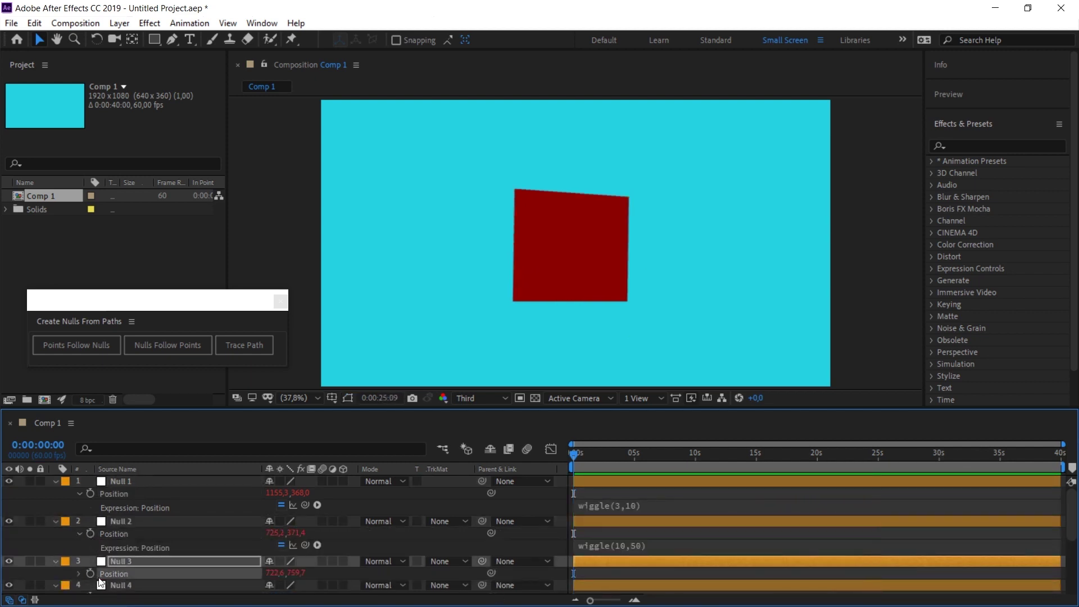
left_click(90, 574, "alt")
type("wiggle(3,10)")
double_click(616, 585)
type("6")
double_click(630, 585)
type("20")
key("KP_Enter")
key("ctrl+Down")
key("p")
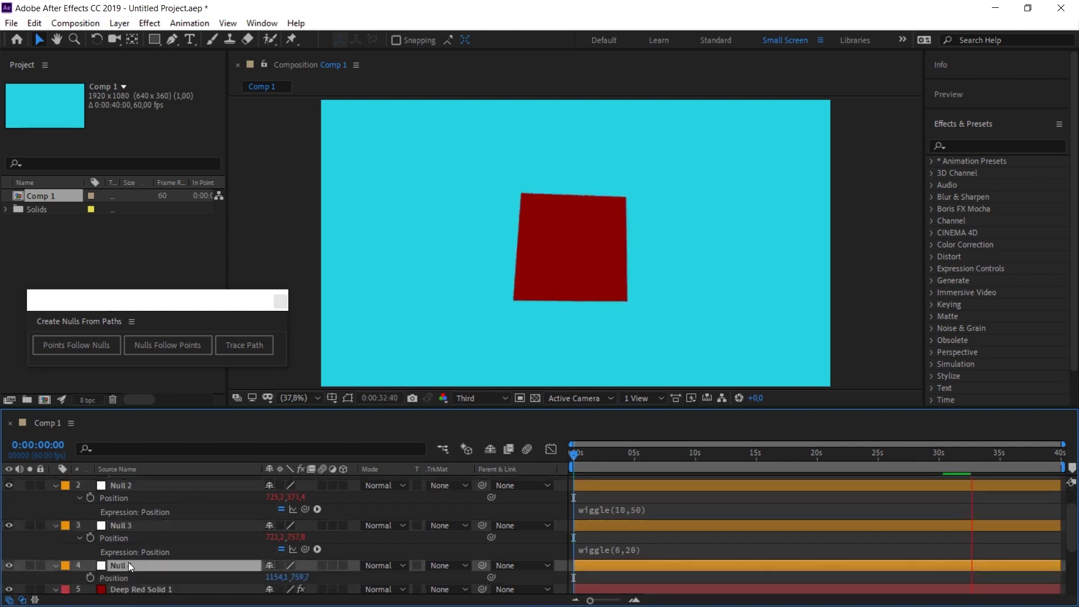
Paste the wiggle expression onto Null 4's Position and change it to wiggle(5,25)
left_click(90, 575, "alt")
type("wiggle(3,10)")
double_click(618, 587)
left_click(635, 586)
key("BackSpace")
key("BackSpace")
key("BackSpace")
key("BackSpace")
key("BackSpace")
key("BackSpace")
key("BackSpace")
key("BackSpace")
key("BackSpace")
key("BackSpace")
key("BackSpace")
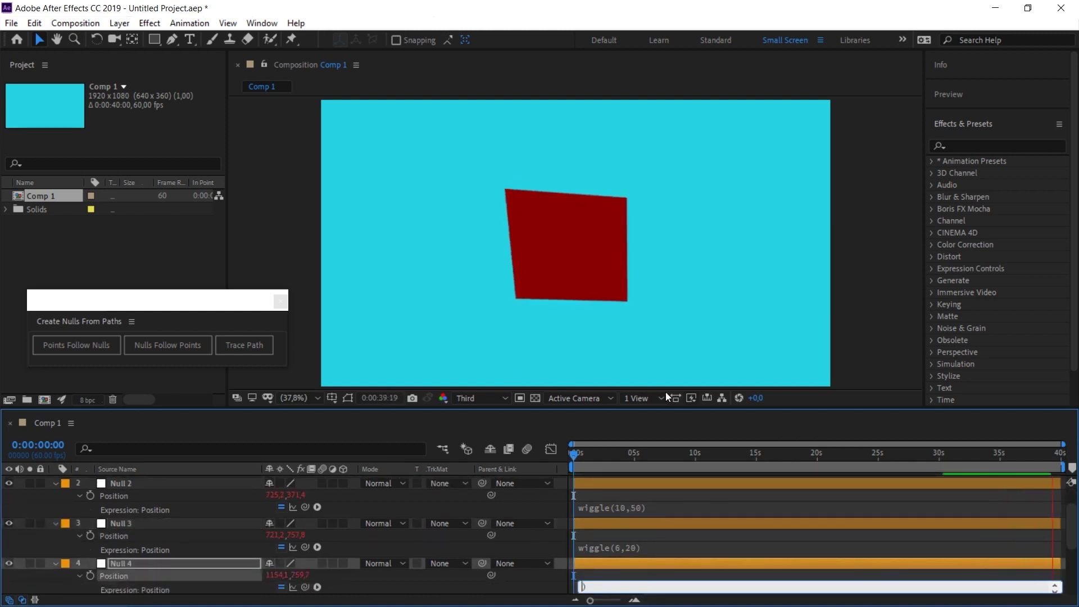
type("wiggle(5,25")
key("KP_Enter")
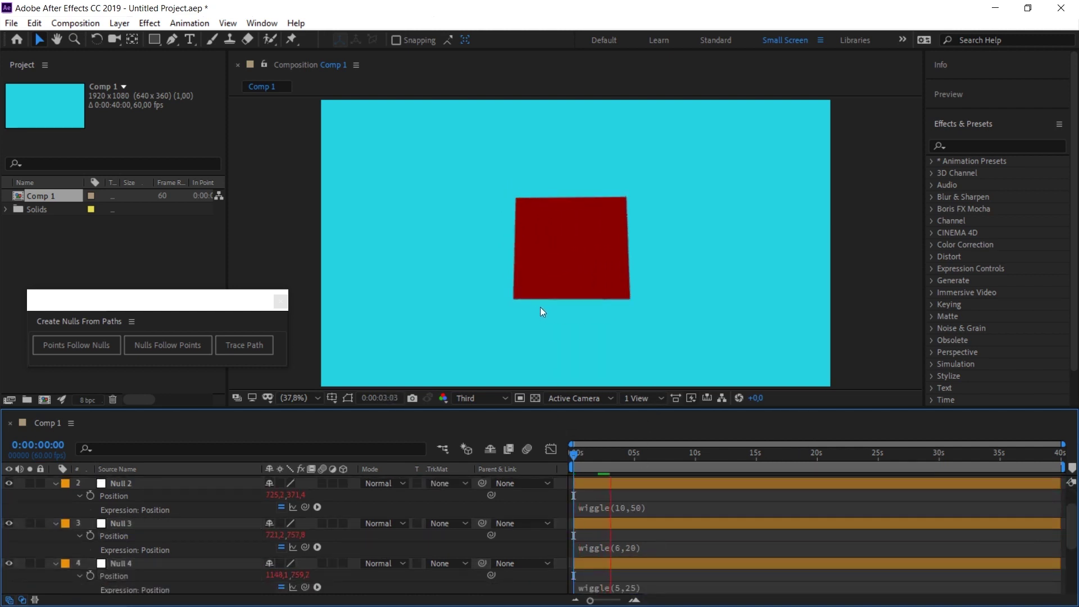
left_click(65, 352)
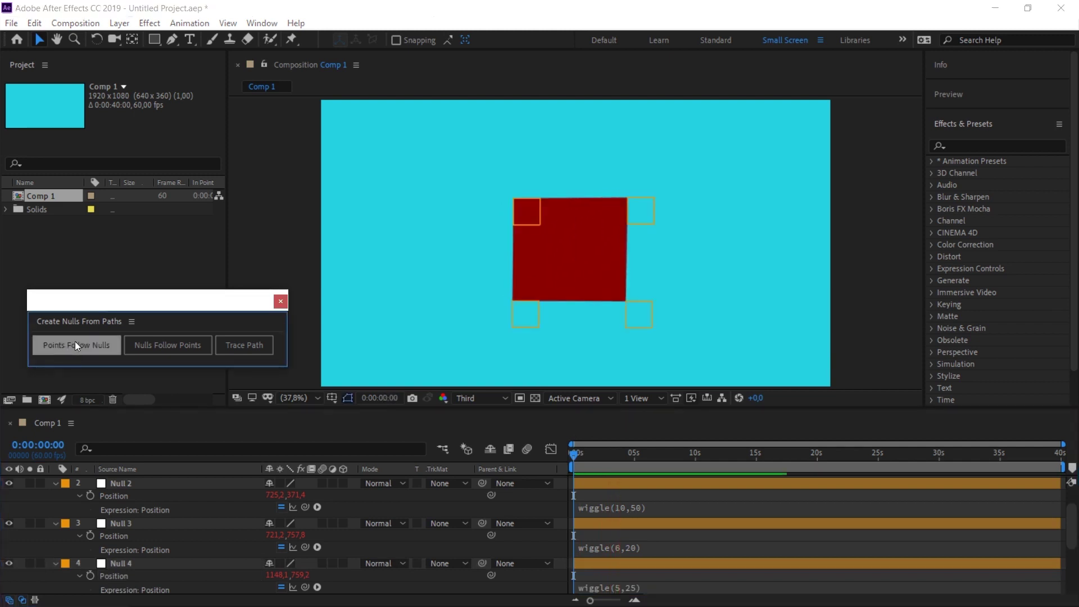